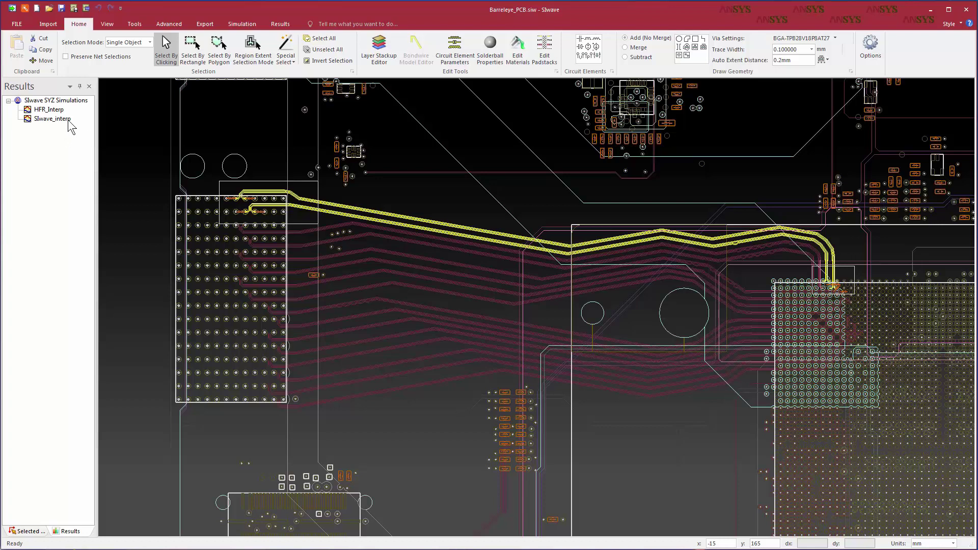
Compute the SIwave_interp differential S-matrix and plot it in Electronics Desktop as Diff SYZ 1
left_click(69, 121)
right_click(69, 121)
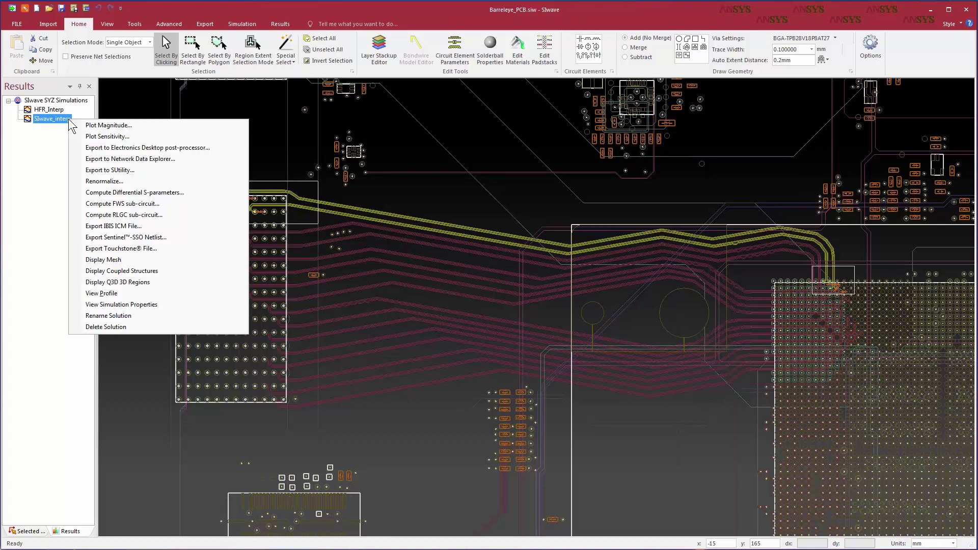
left_click(109, 194)
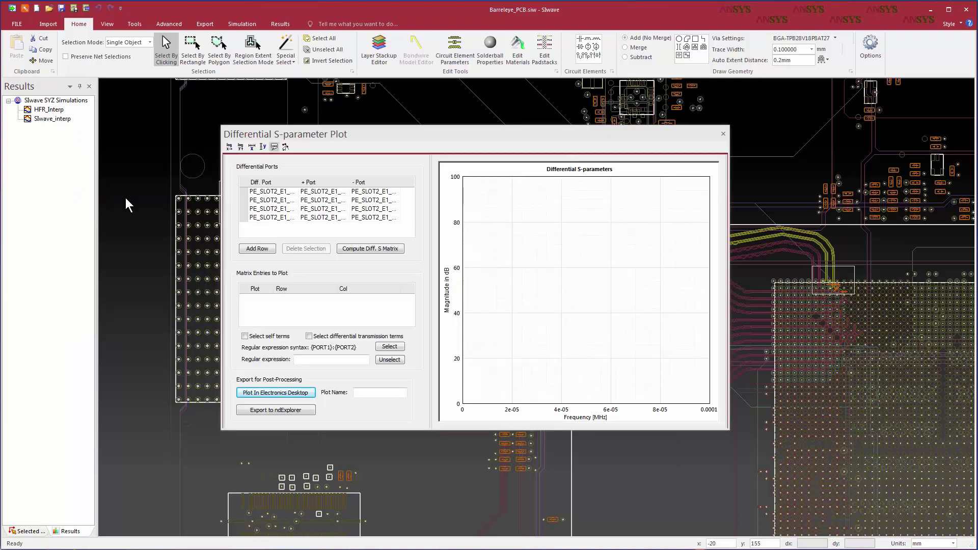
left_click(379, 250)
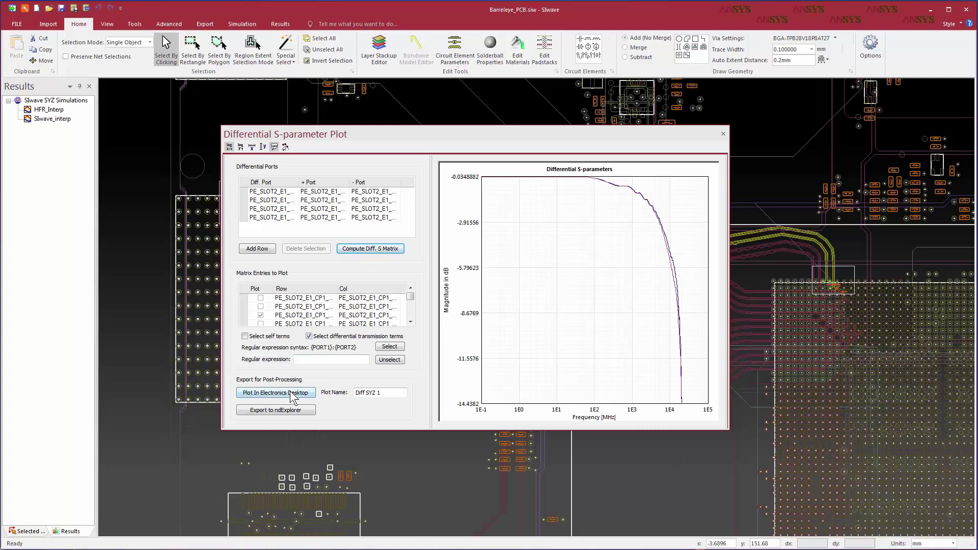
left_click(276, 392)
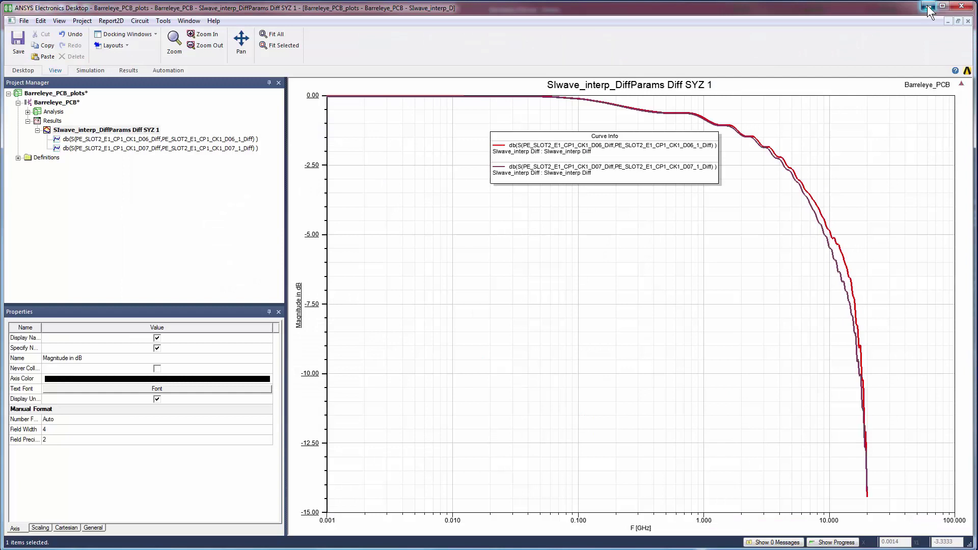
left_click(925, 6)
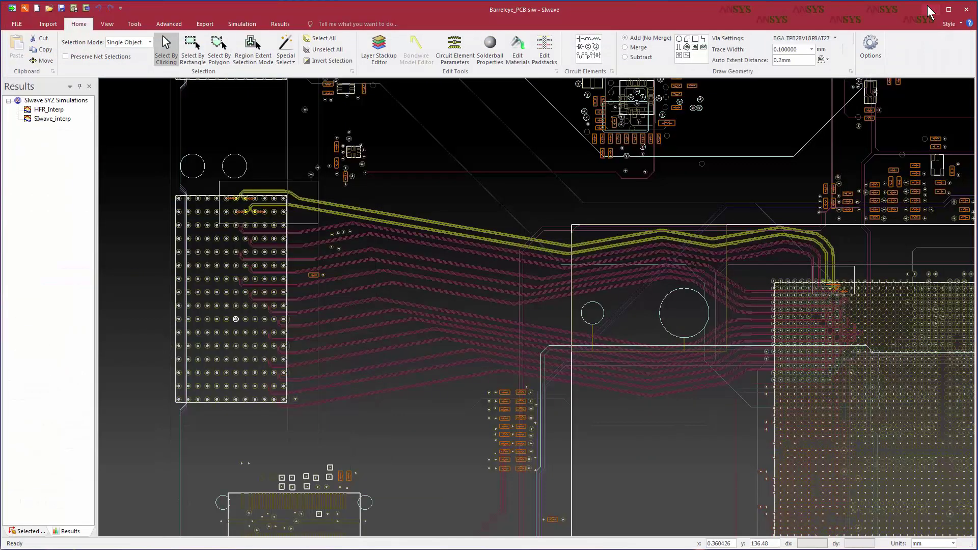
Compute the HFR_Interp differential S-matrix and plot it as HFR_Interp_DiffParams Diff SYZ 1
right_click(58, 111)
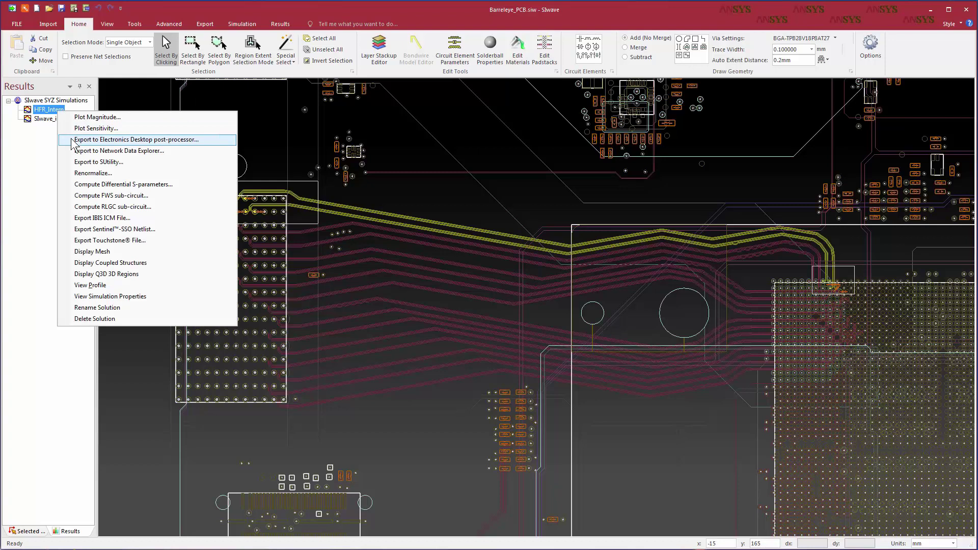
left_click(87, 186)
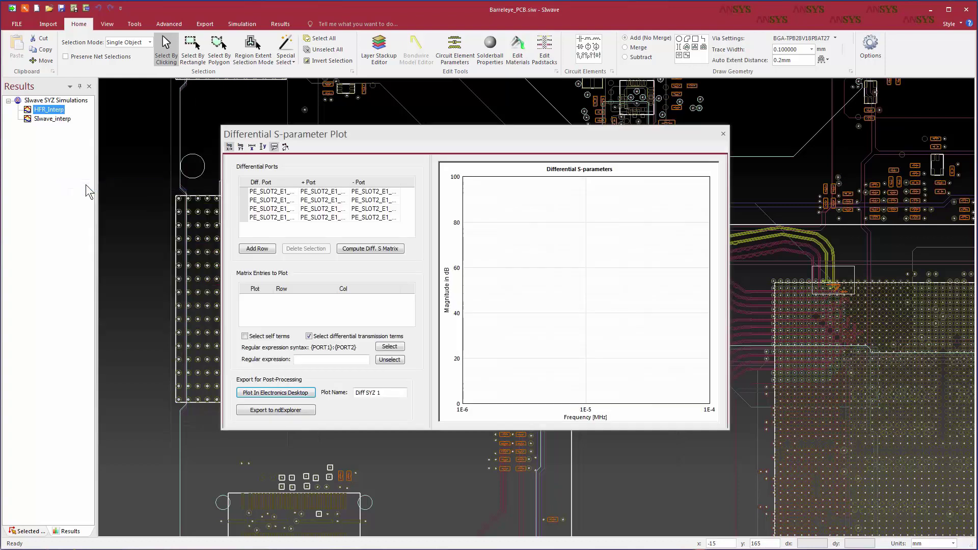
left_click(391, 249)
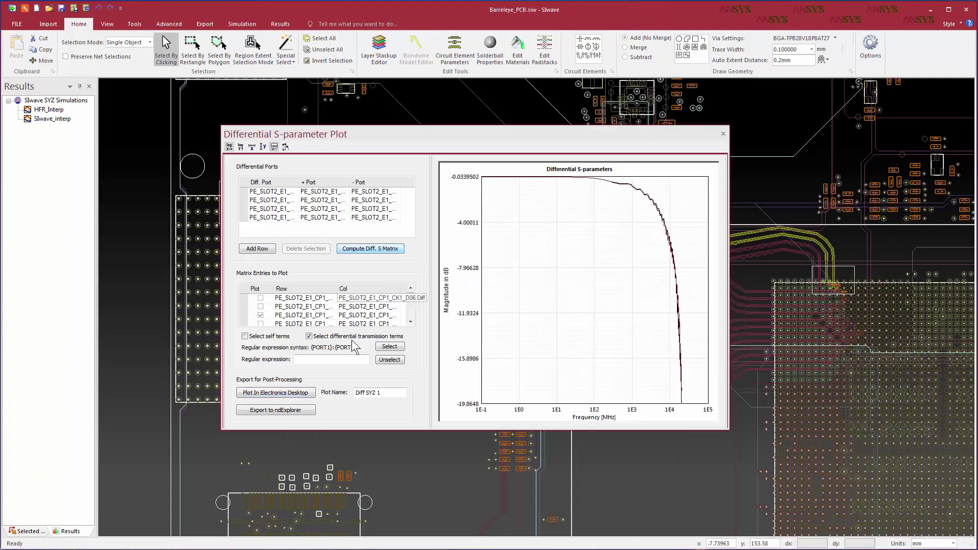
left_click(299, 393)
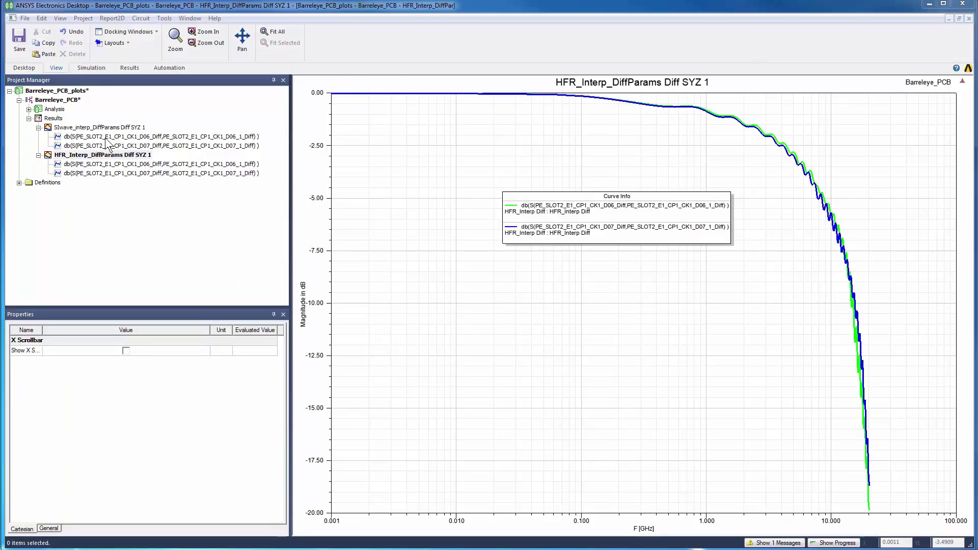
Copy both SIwave_interp differential traces and paste them into the HFR_Interp_DiffParams Diff SYZ 1 report
left_click(107, 137)
left_click(107, 147, "shift")
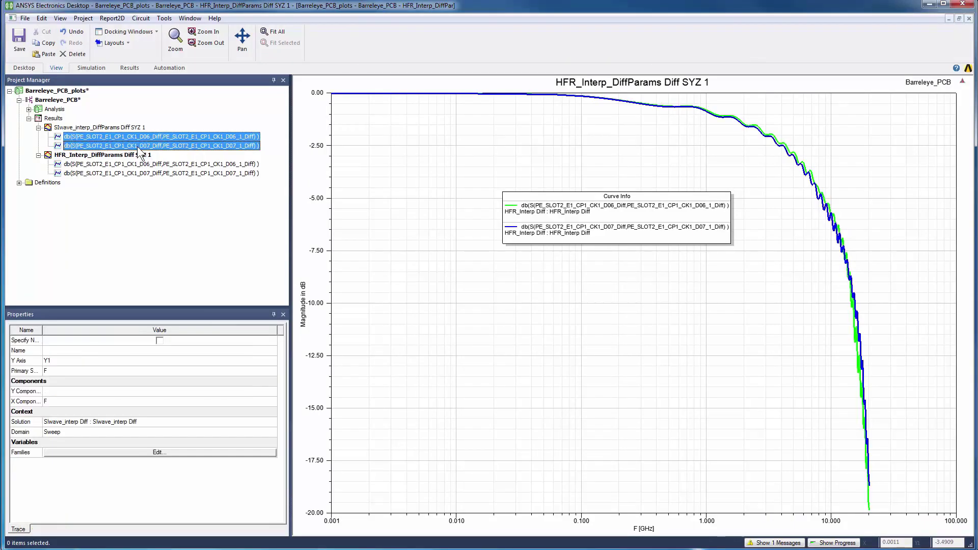
right_click(143, 148)
left_click(145, 155)
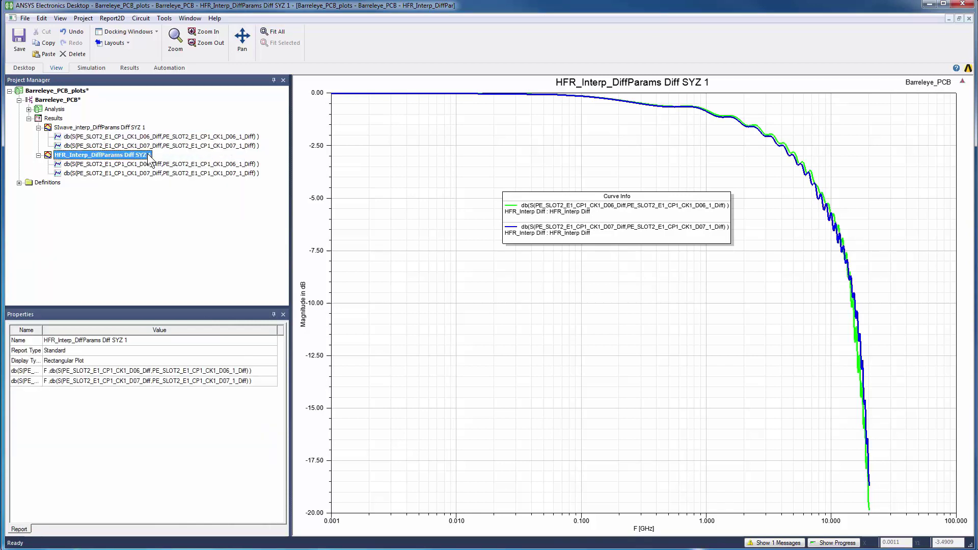
right_click(149, 157)
left_click(173, 182)
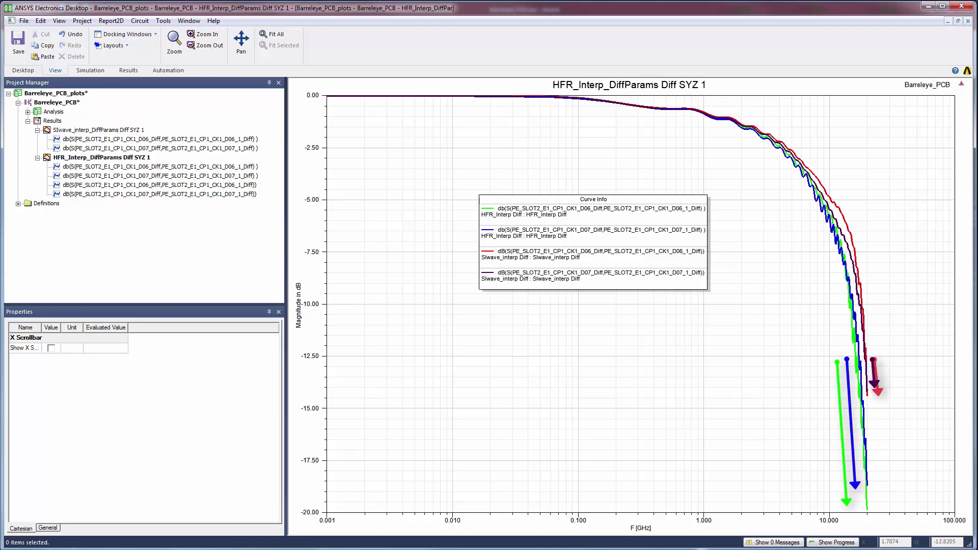
Create a rectangular plot report, XY Plot 1, with the D06/D07 differential transmission traces
right_click(58, 121)
mouse_move(65, 143)
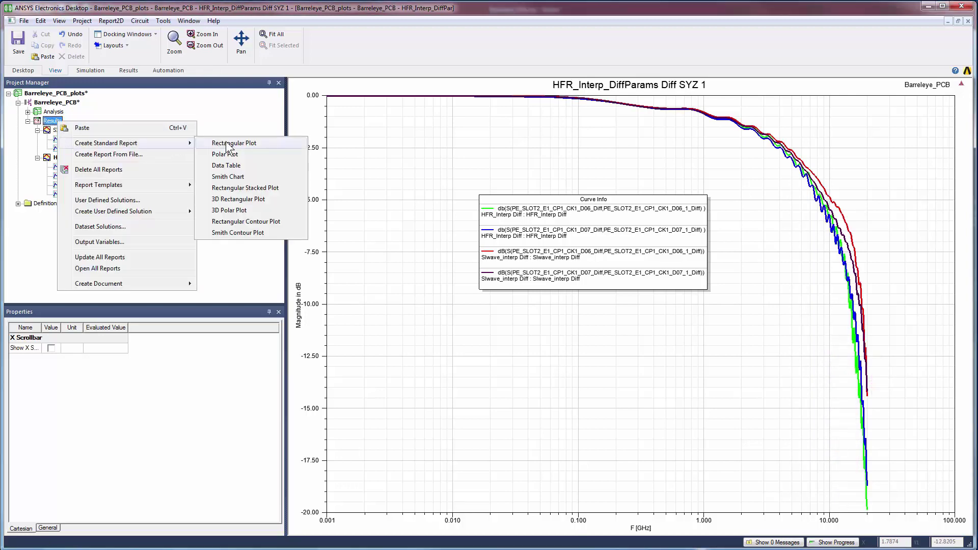
left_click(219, 144)
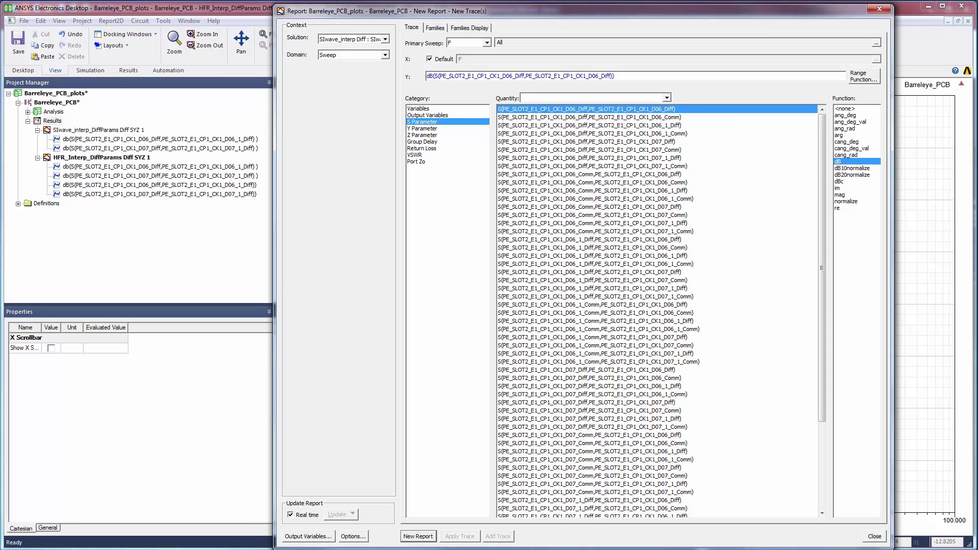
left_click(586, 403, "ctrl")
key("Escape")
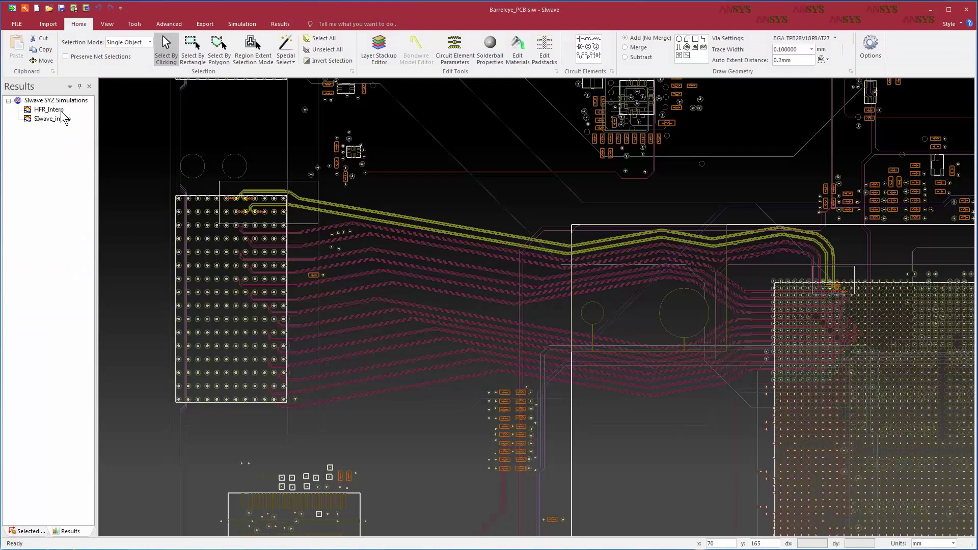
Bring up the HFR_Interp solution's actions to view its simulation profile
left_click(61, 111)
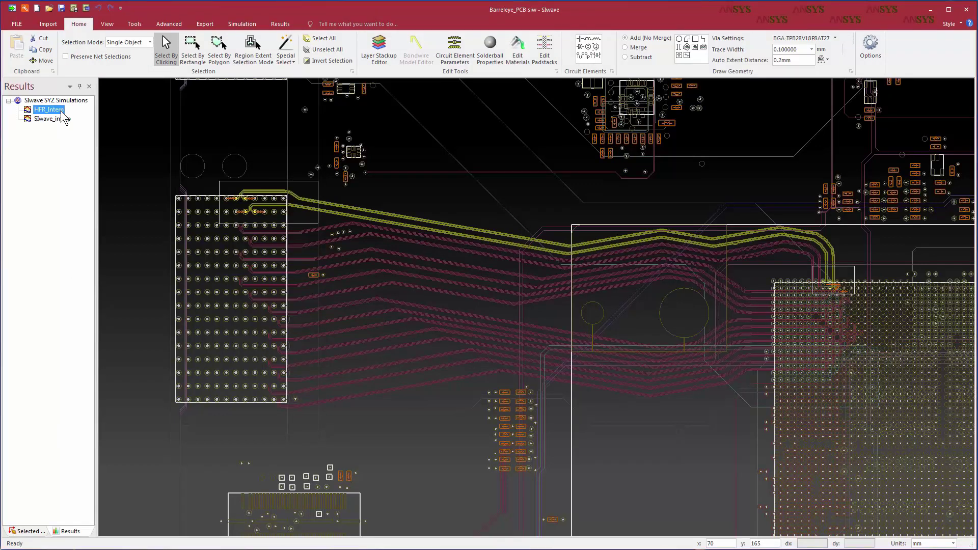
right_click(61, 114)
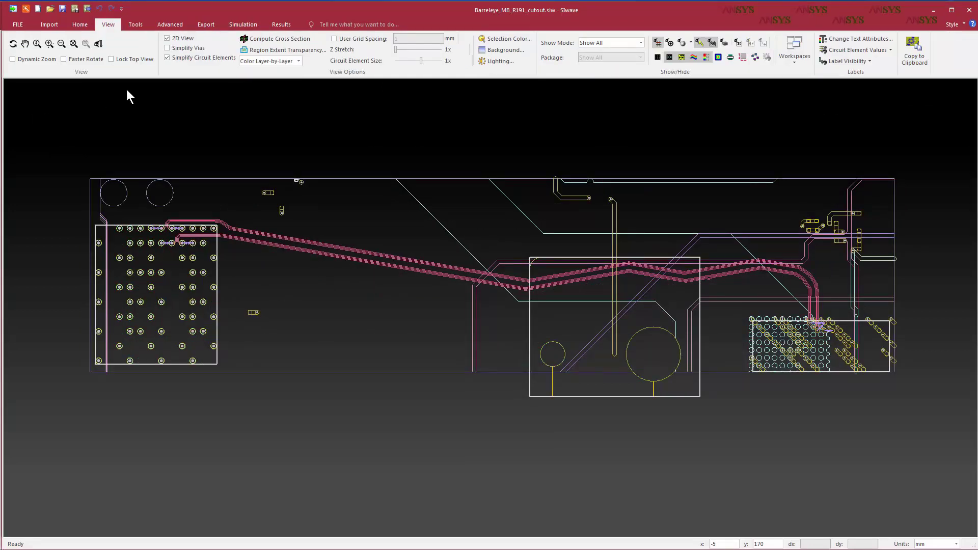
Export the cutout as an HFSS 3D Layout design and render the layout as solid
left_click(213, 26)
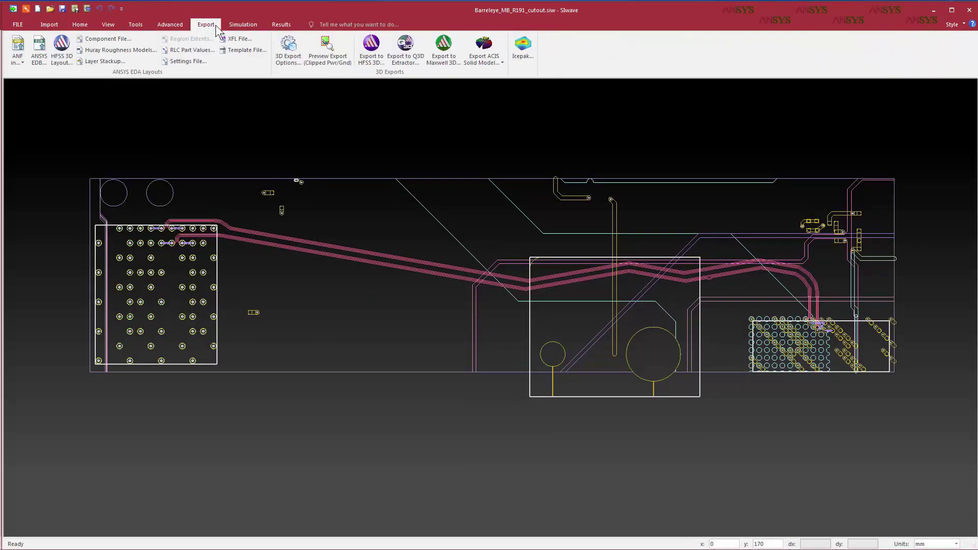
left_click(66, 46)
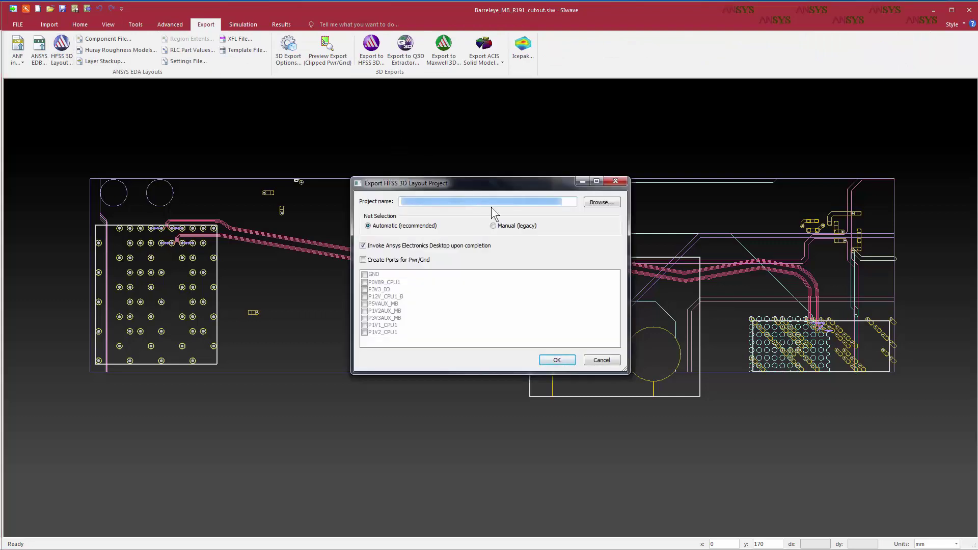
left_click(557, 360)
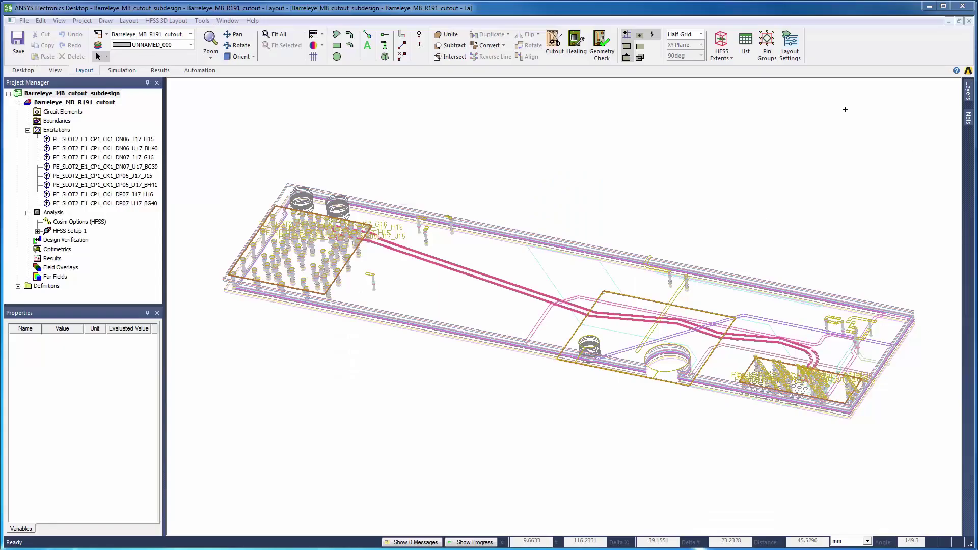
left_click(318, 34)
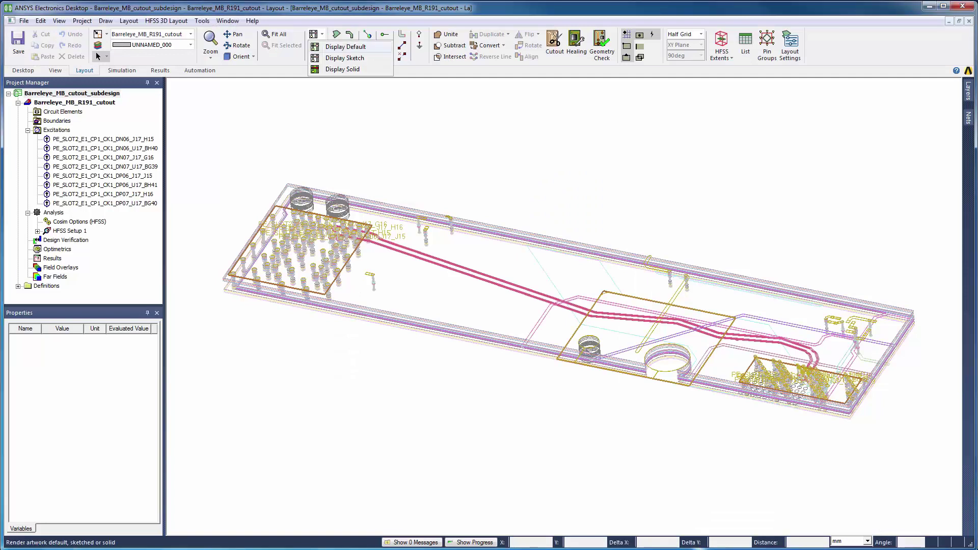
left_click(342, 68)
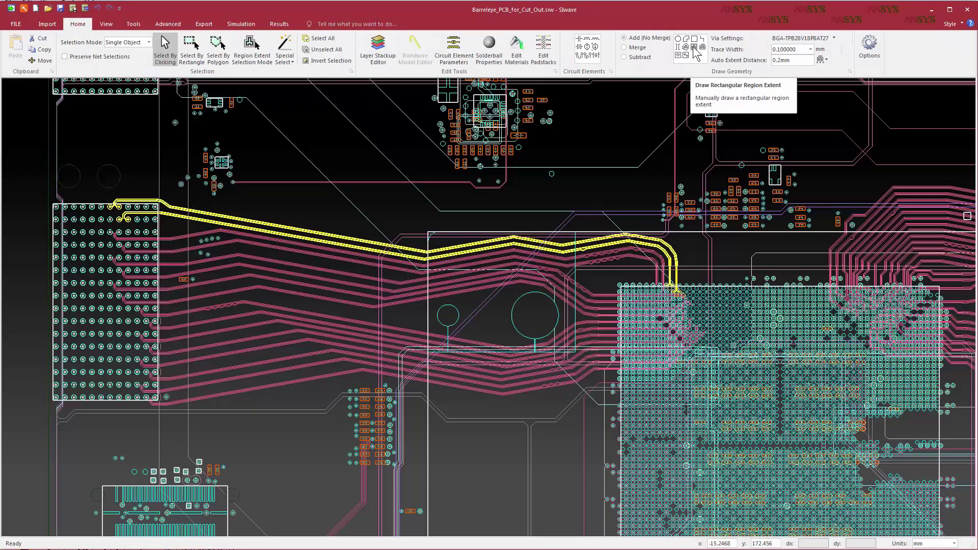
Draw a rectangular region extent around the differential pair
left_click(694, 47)
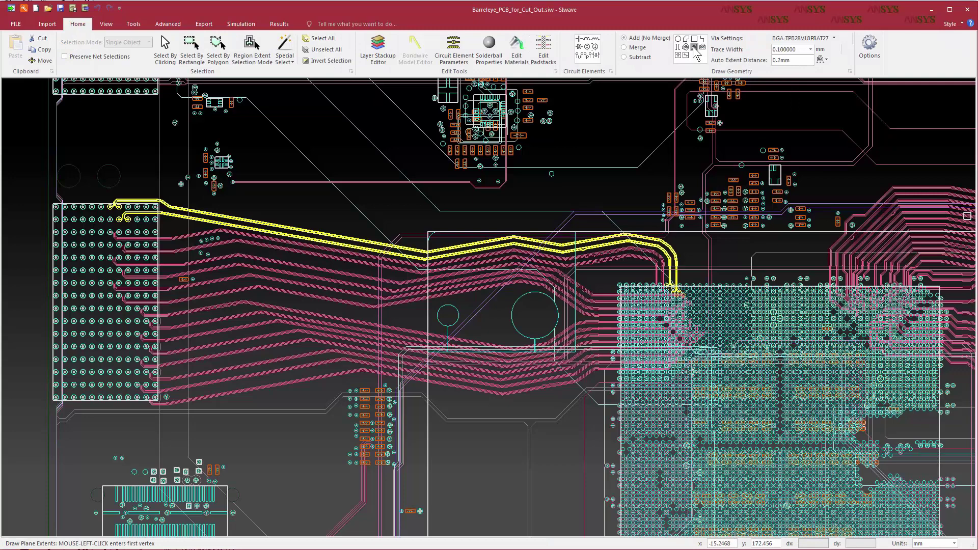
left_click(55, 171)
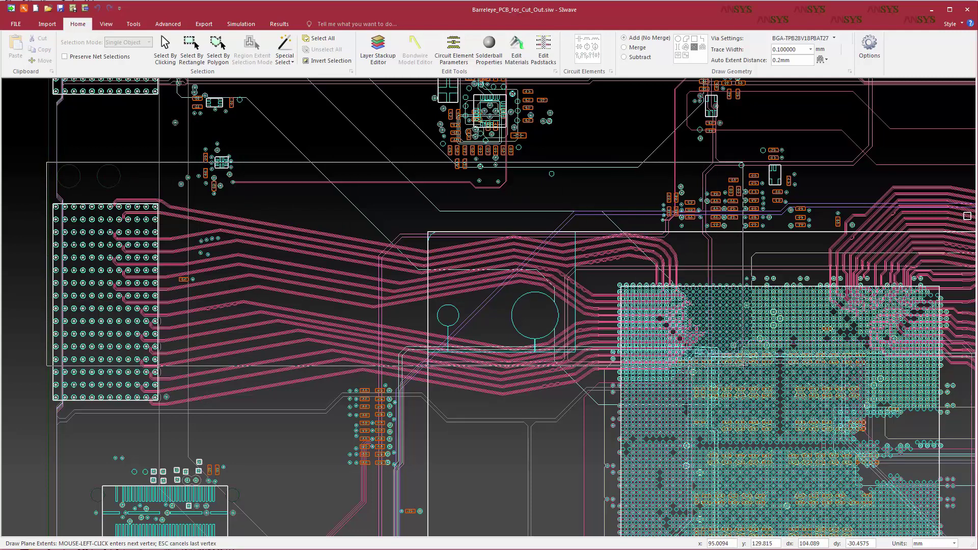
left_click(756, 328)
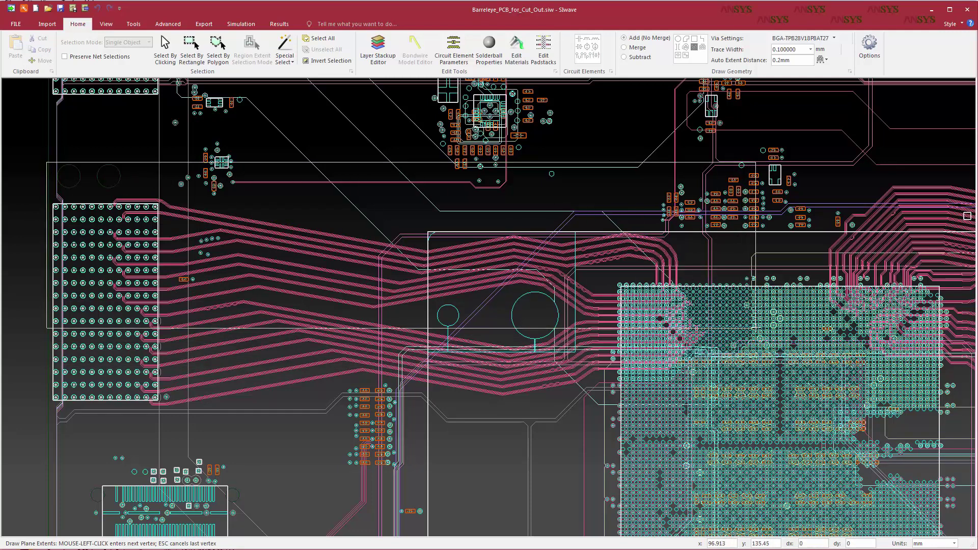
Clip the board to the drawn region and export it as an HFSS 3D Layout project
left_click(134, 24)
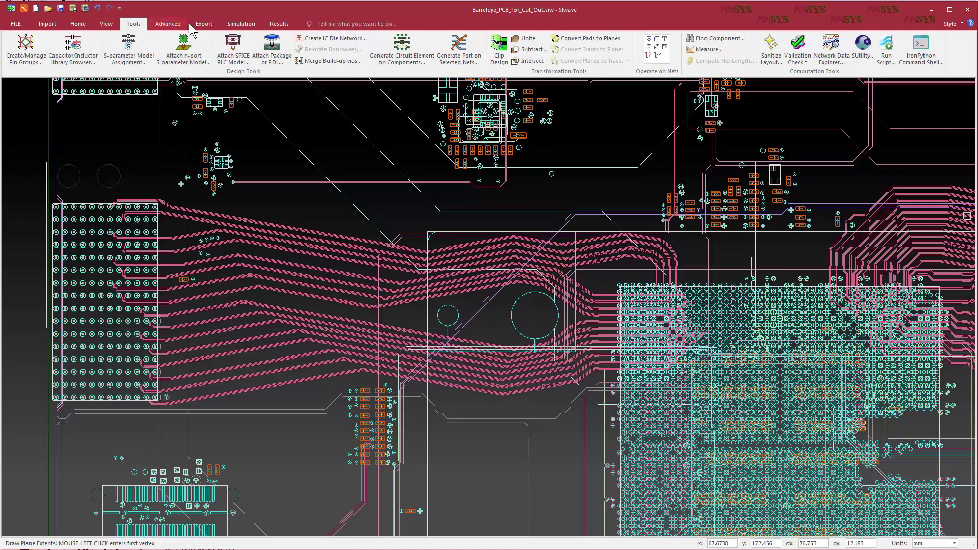
left_click(501, 51)
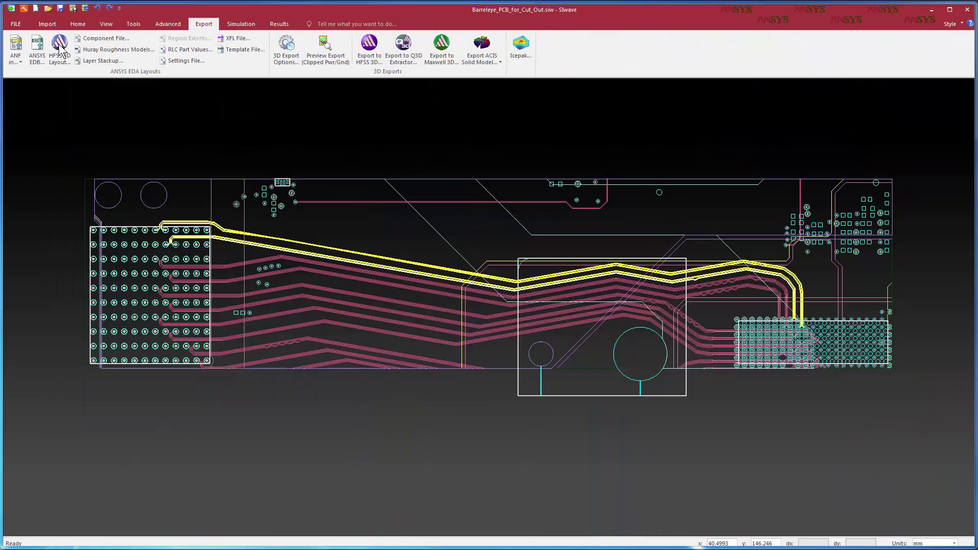
left_click(60, 50)
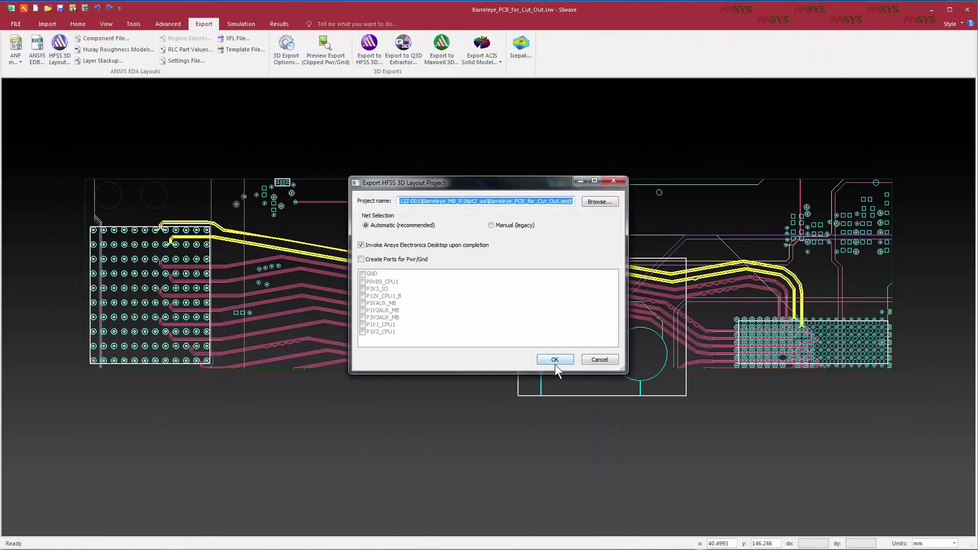
left_click(555, 360)
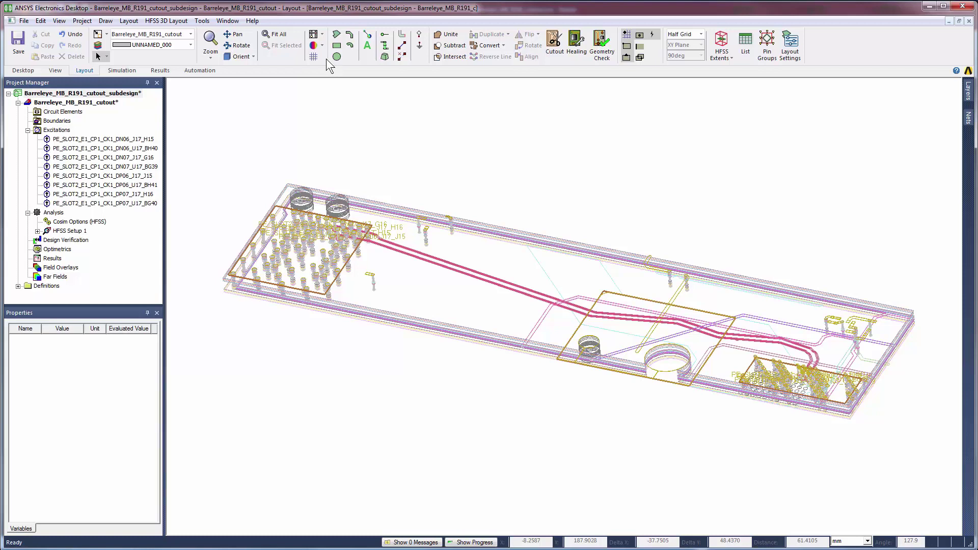
Accept the co-simulation options and 0–20 GHz interpolating sweep, then analyze the cutout
right_click(101, 222)
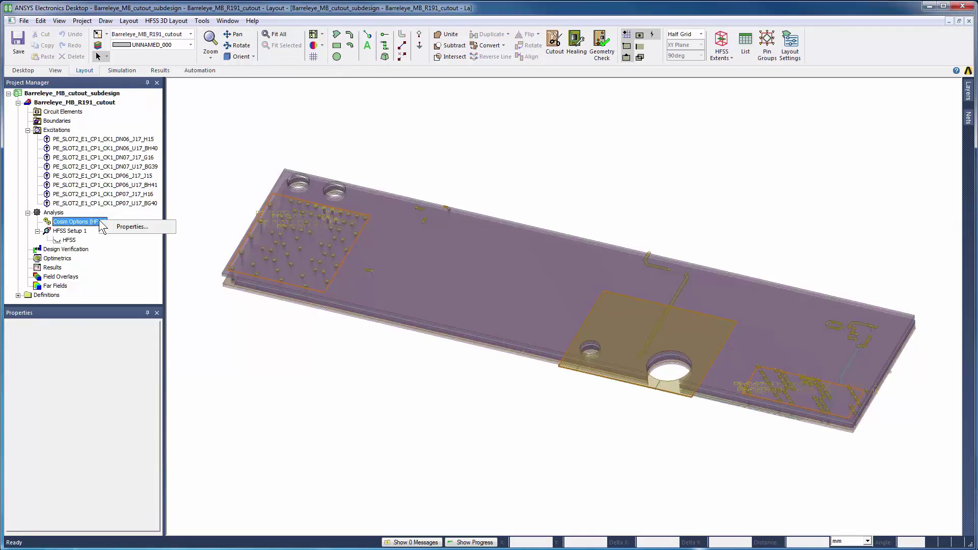
left_click(132, 227)
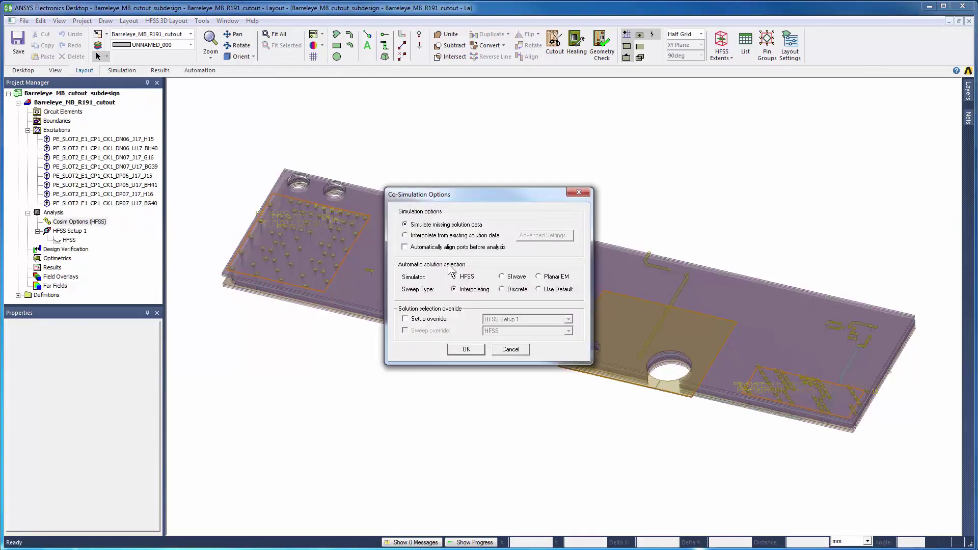
left_click(477, 350)
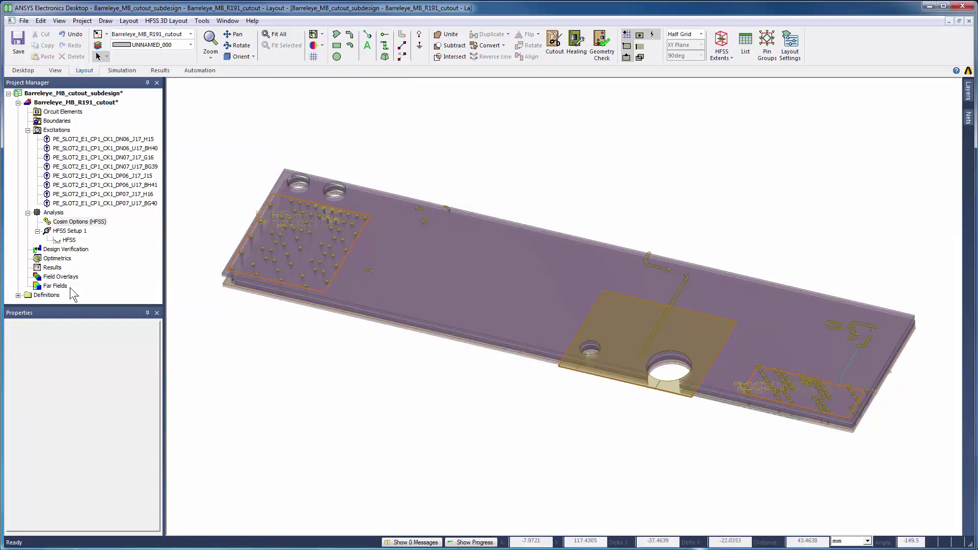
double_click(69, 240)
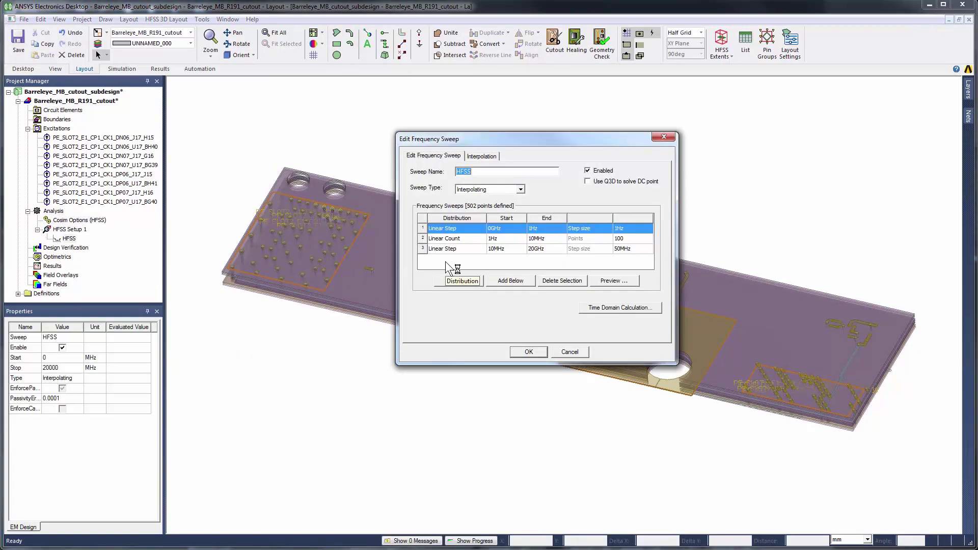
left_click(525, 352)
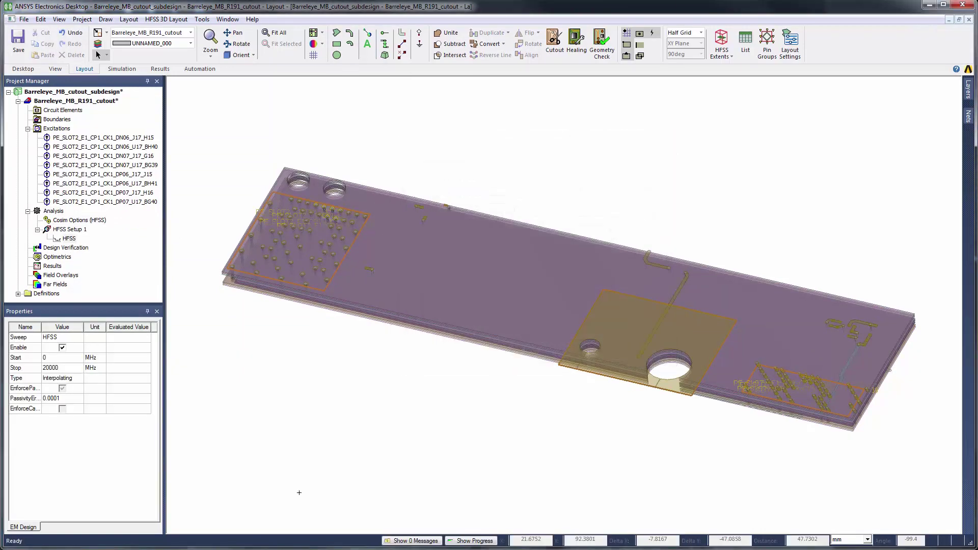
right_click(63, 214)
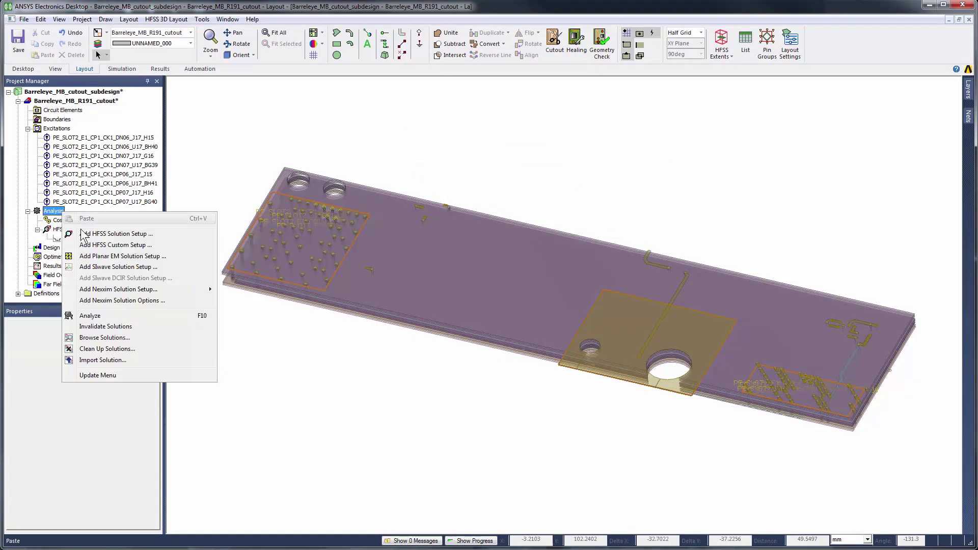
left_click(84, 316)
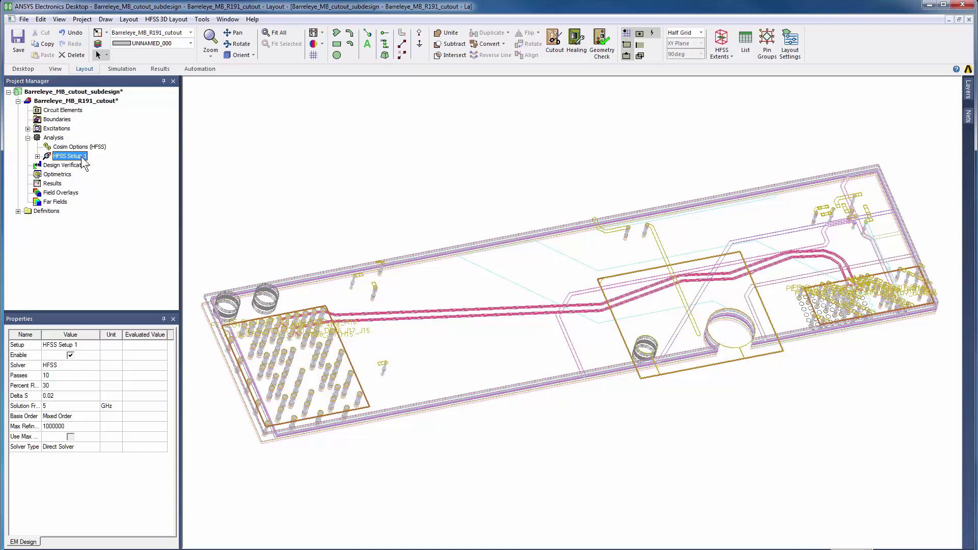
Export HFSS Setup 1's S-matrix as Touchstone FullHFSS_of_cut_out without overriding renormalization
right_click(81, 156)
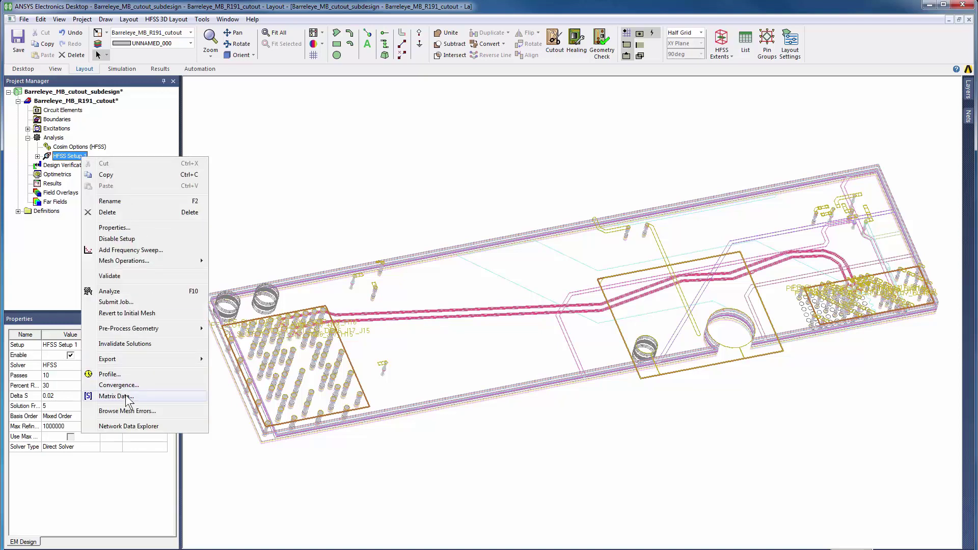
left_click(116, 396)
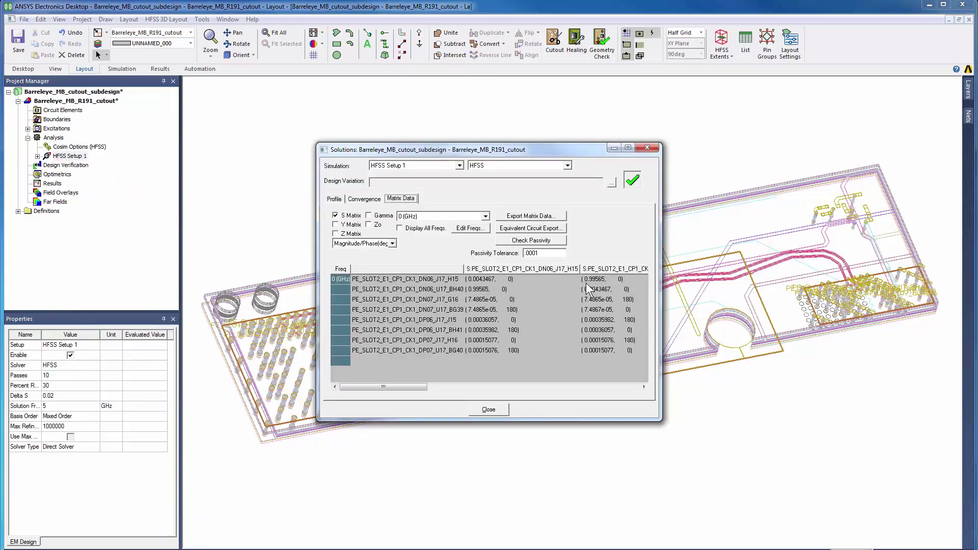
left_click(542, 218)
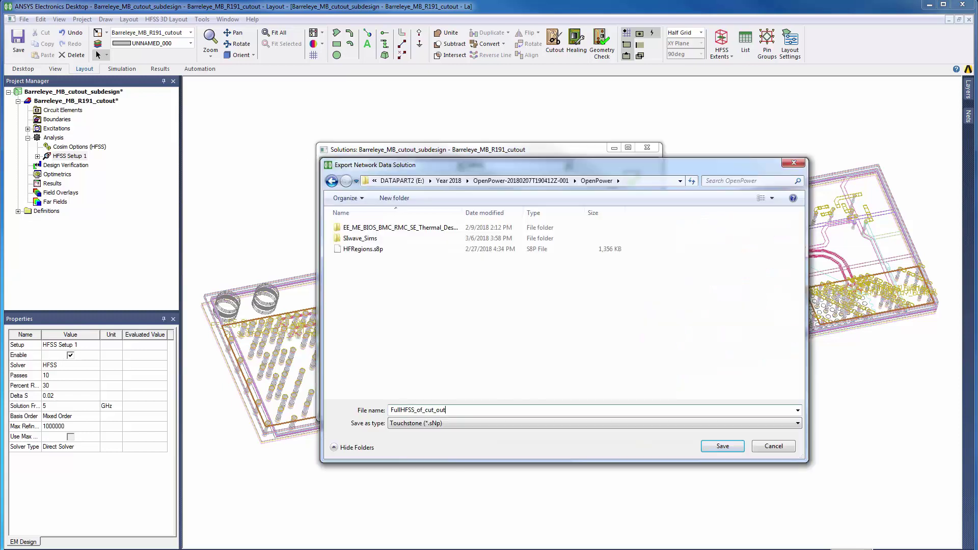
left_click(722, 446)
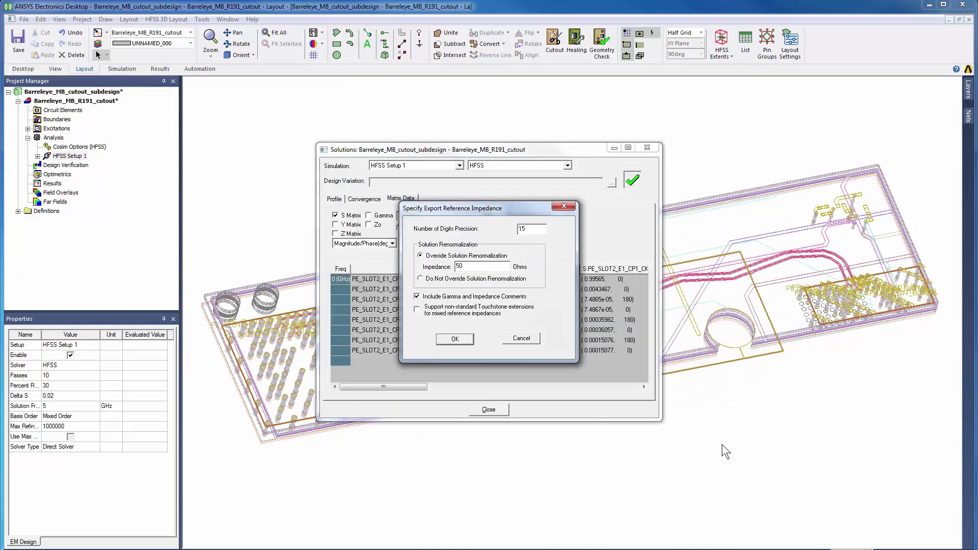
left_click(434, 279)
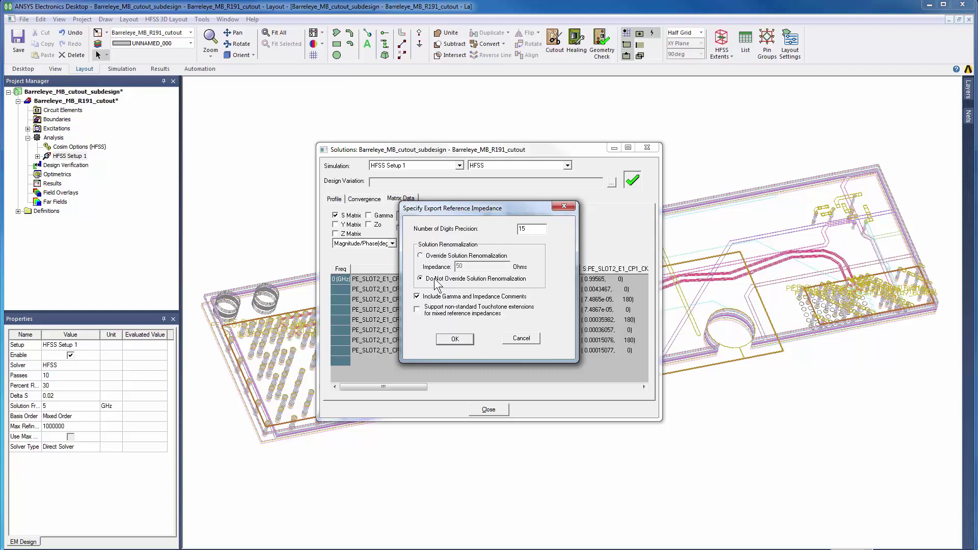
left_click(454, 342)
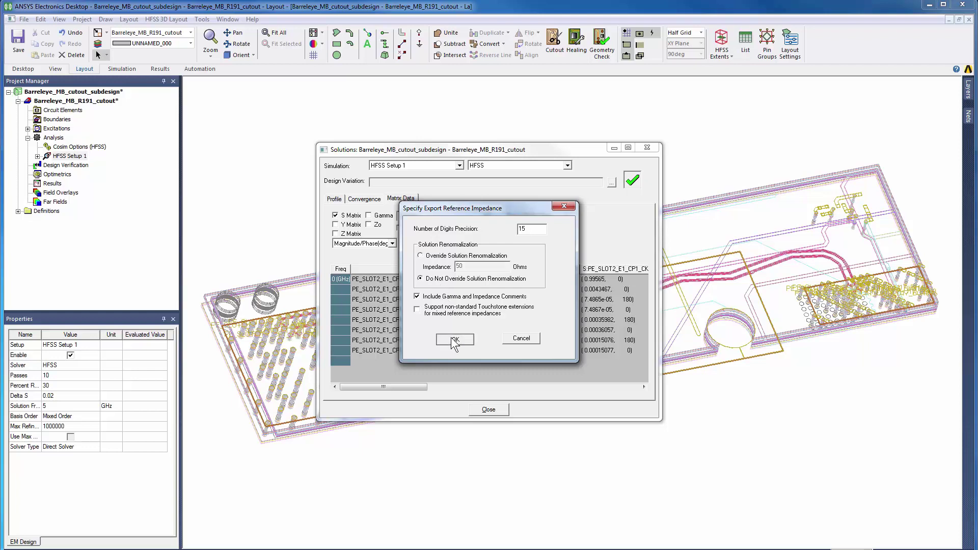